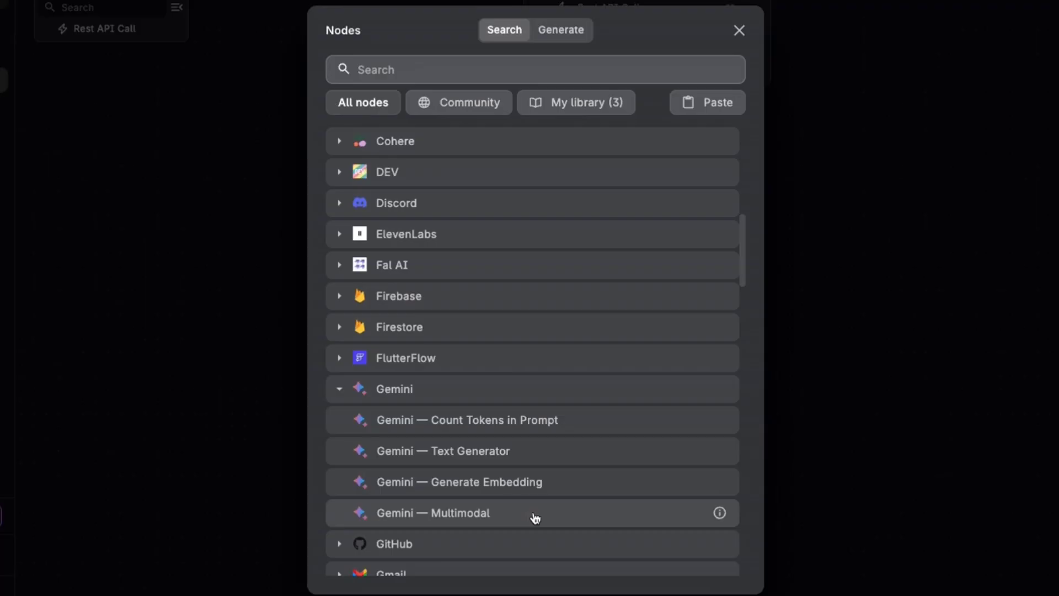
# - Add the Gemini Multimodal node below the Rest API Call and open the secret manager from its API Key field
pyautogui.click(535, 517)
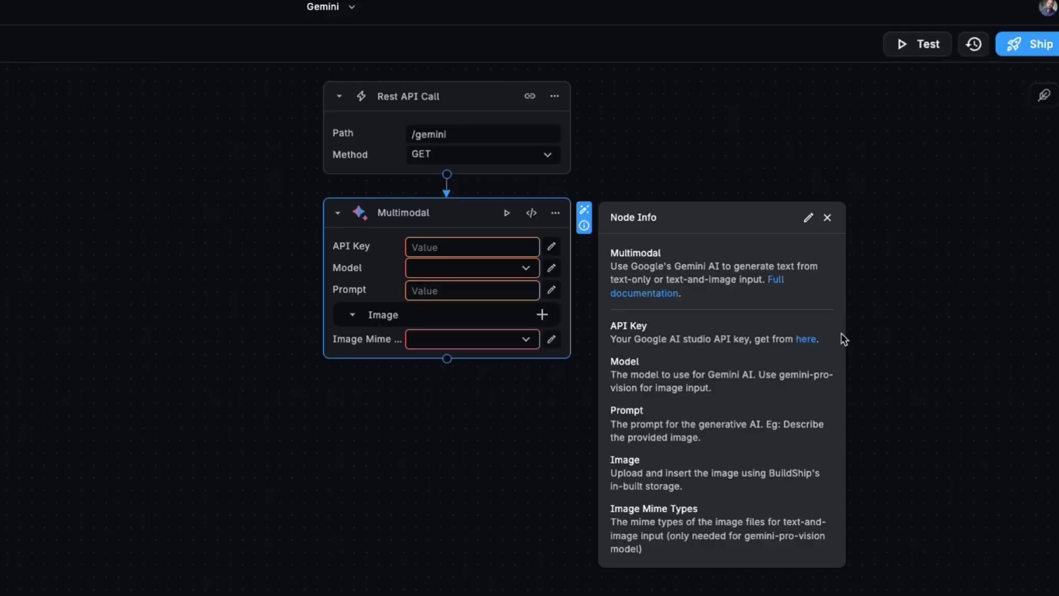
pyautogui.click(808, 340)
pyautogui.click(551, 246)
pyautogui.click(708, 273)
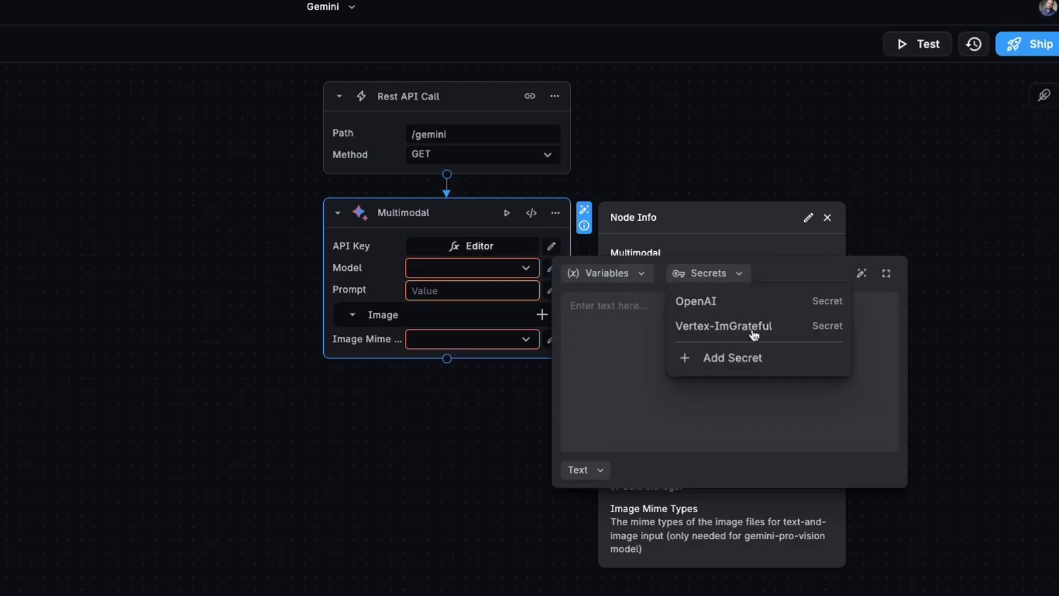
pyautogui.click(756, 358)
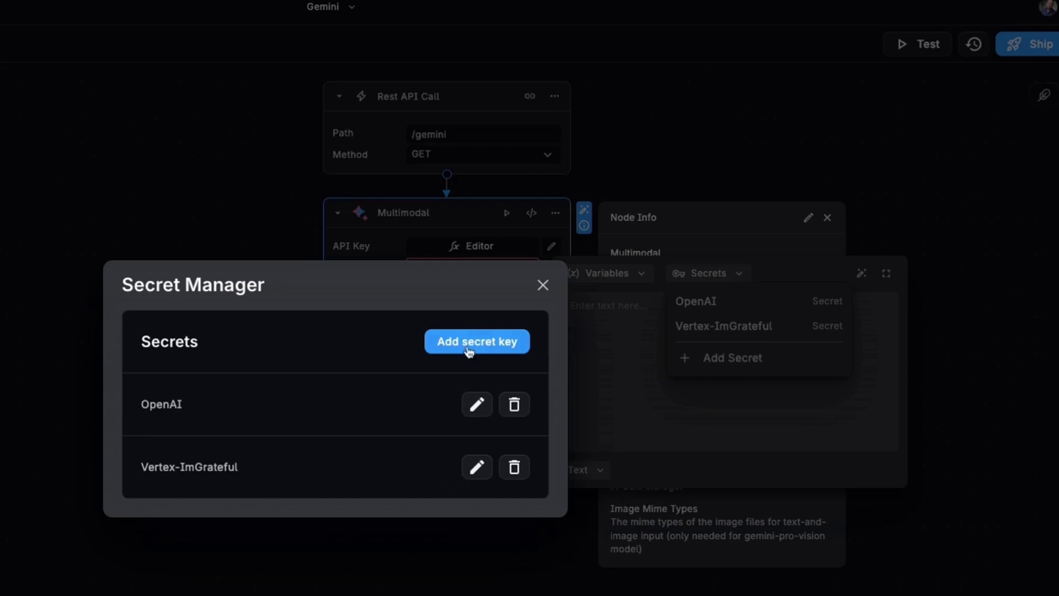
# - Assign the aistudio secret as the Multimodal node's API key and set its model to gemini-pro (text only)
pyautogui.click(742, 277)
pyautogui.click(741, 274)
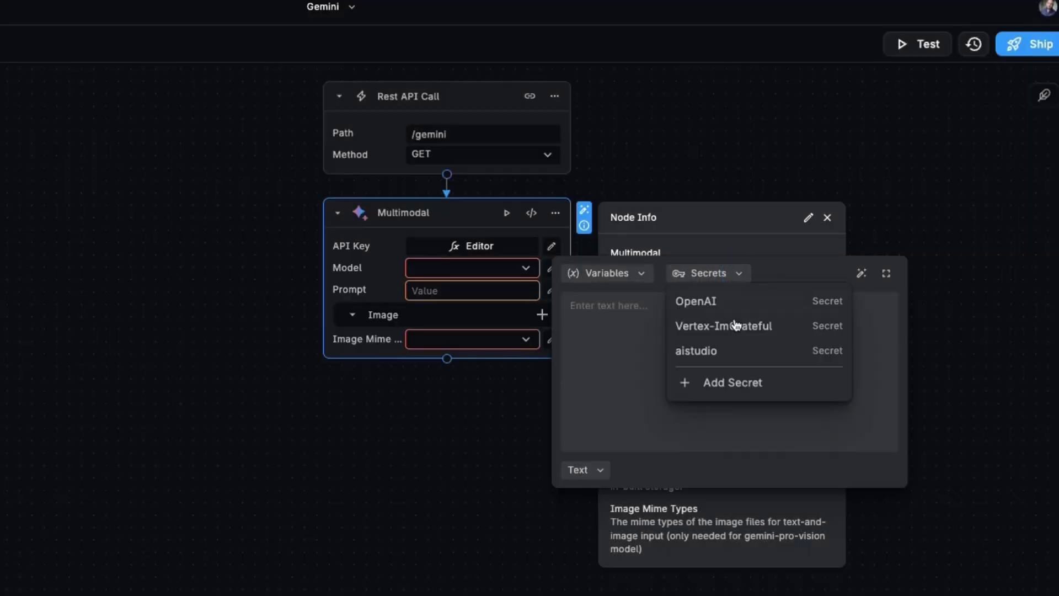
pyautogui.click(766, 350)
pyautogui.click(526, 269)
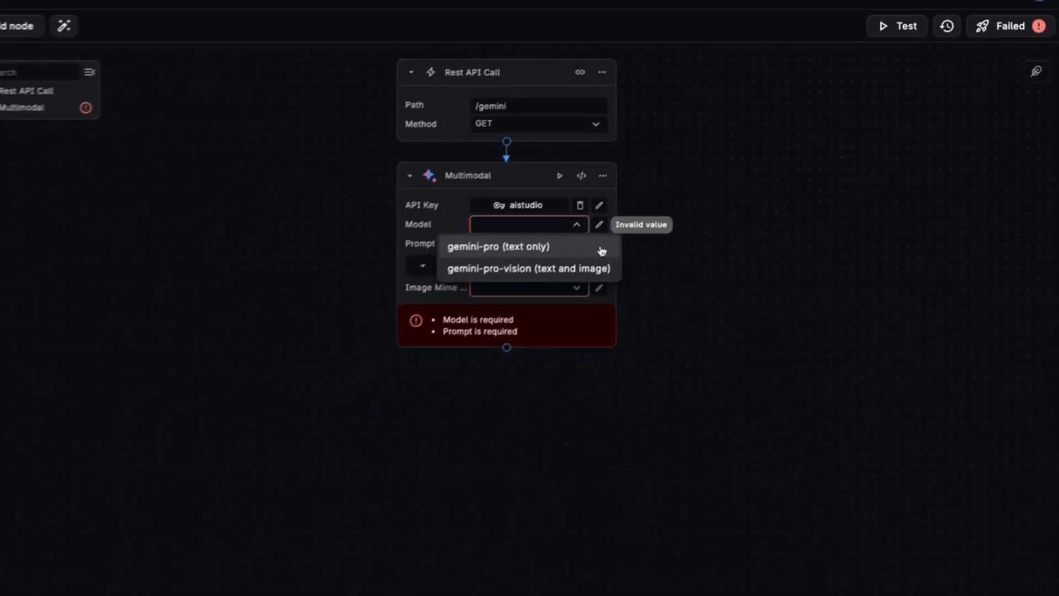
pyautogui.click(601, 248)
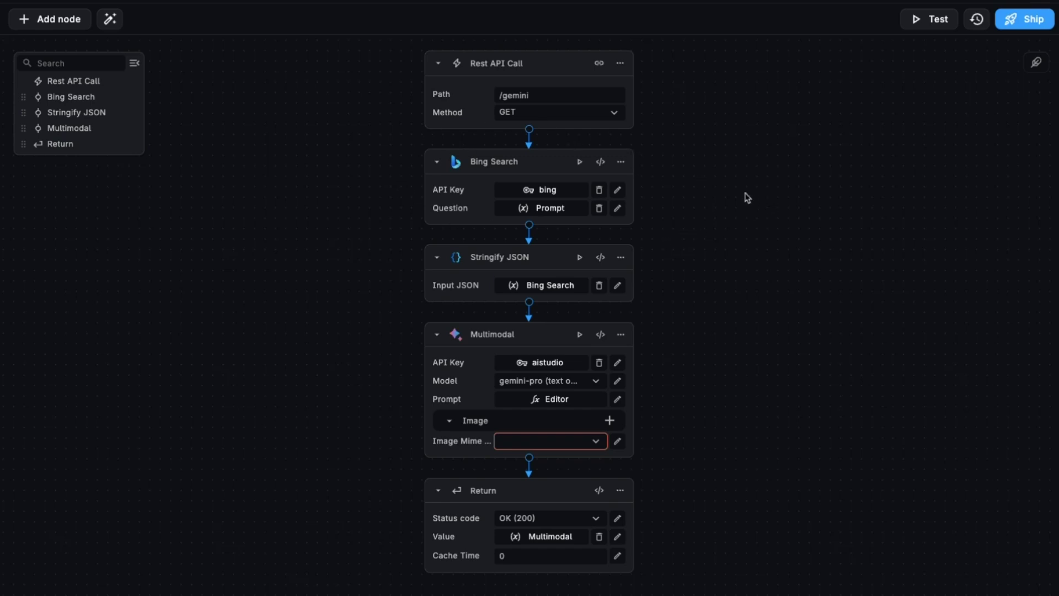
# - Add an output named prompt under Query in the Rest API Call trigger and save the trigger
pyautogui.click(558, 215)
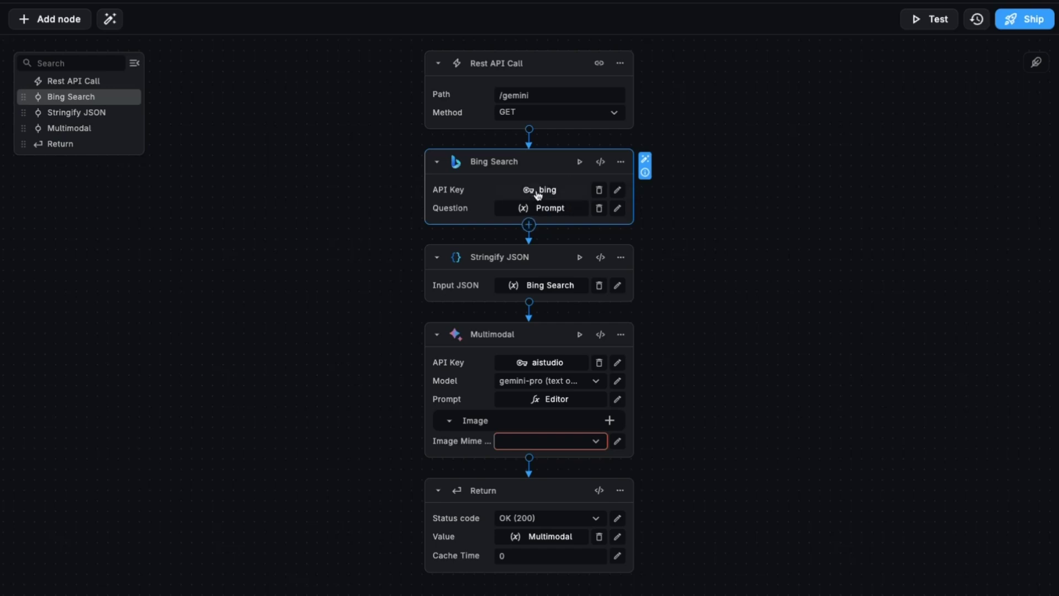
pyautogui.click(620, 63)
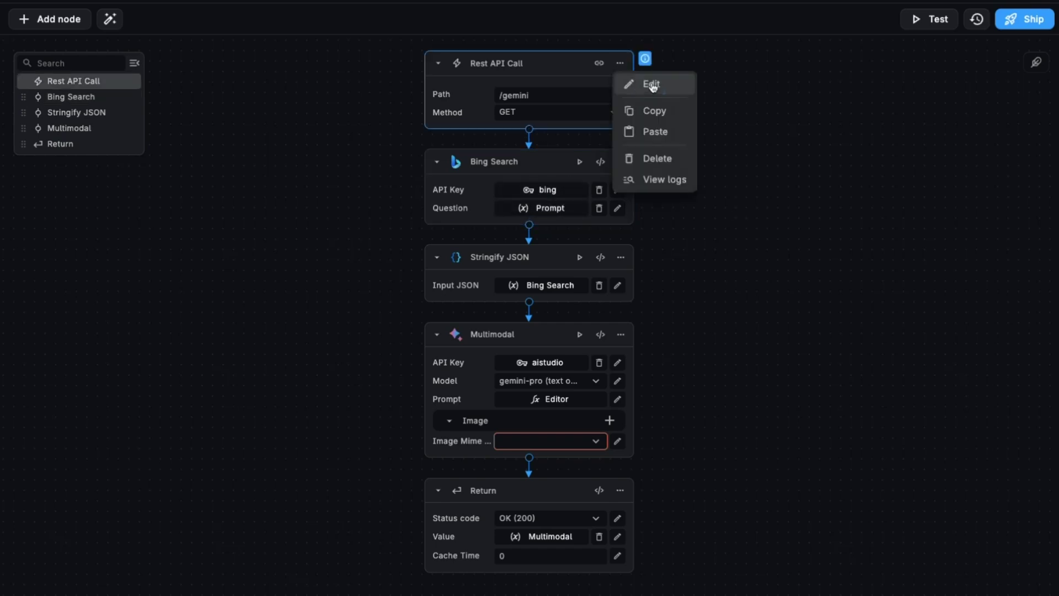
pyautogui.click(649, 84)
pyautogui.click(419, 138)
pyautogui.click(458, 85)
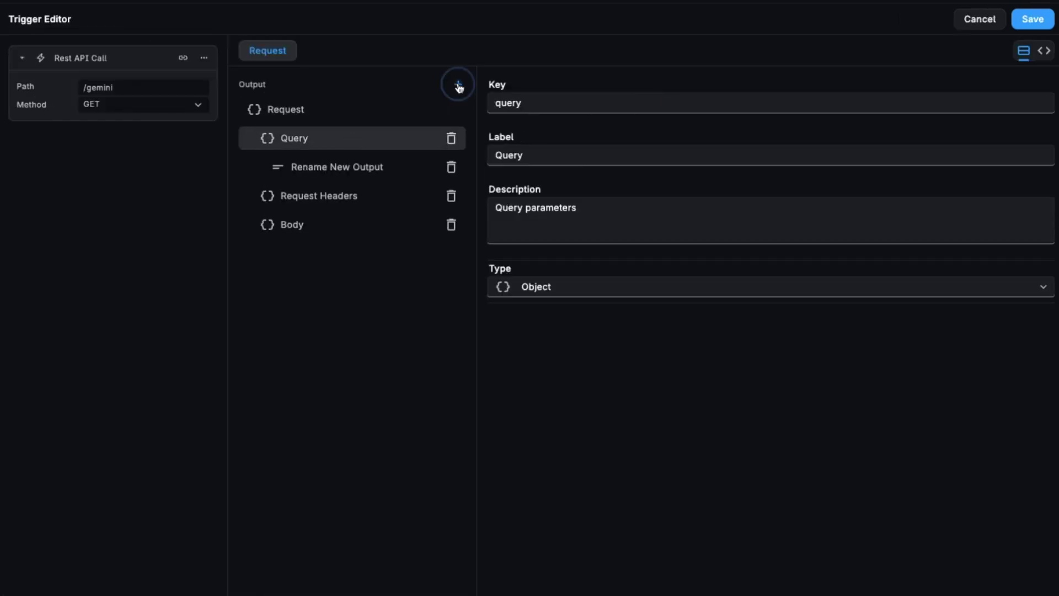
pyautogui.click(399, 168)
pyautogui.write('prompt')
pyautogui.click(1033, 19)
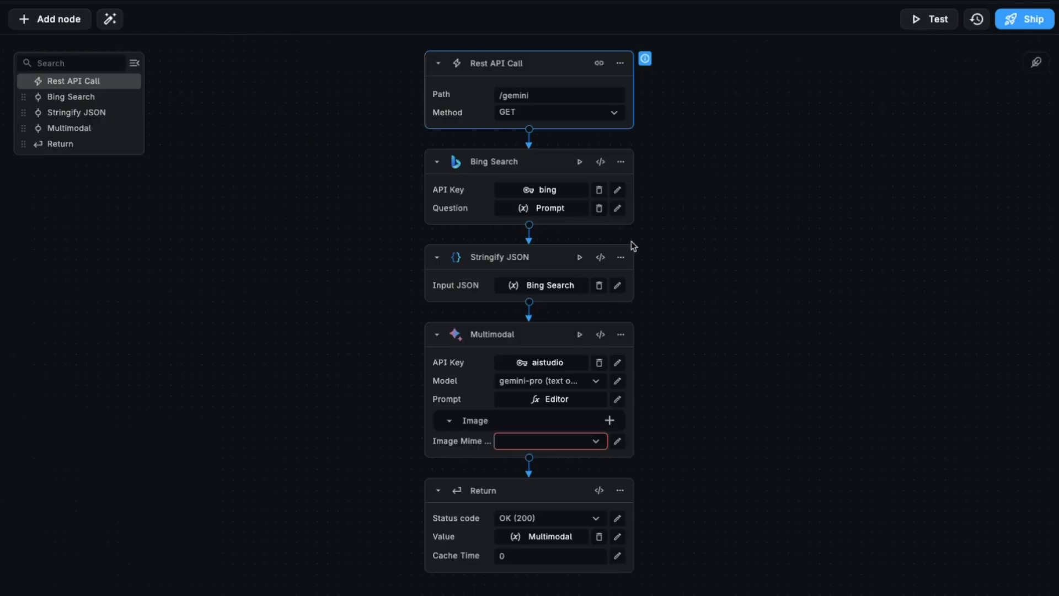
# - Set the Bing Search node's Question to the prompt variable from the request's Query
pyautogui.click(548, 208)
pyautogui.click(617, 275)
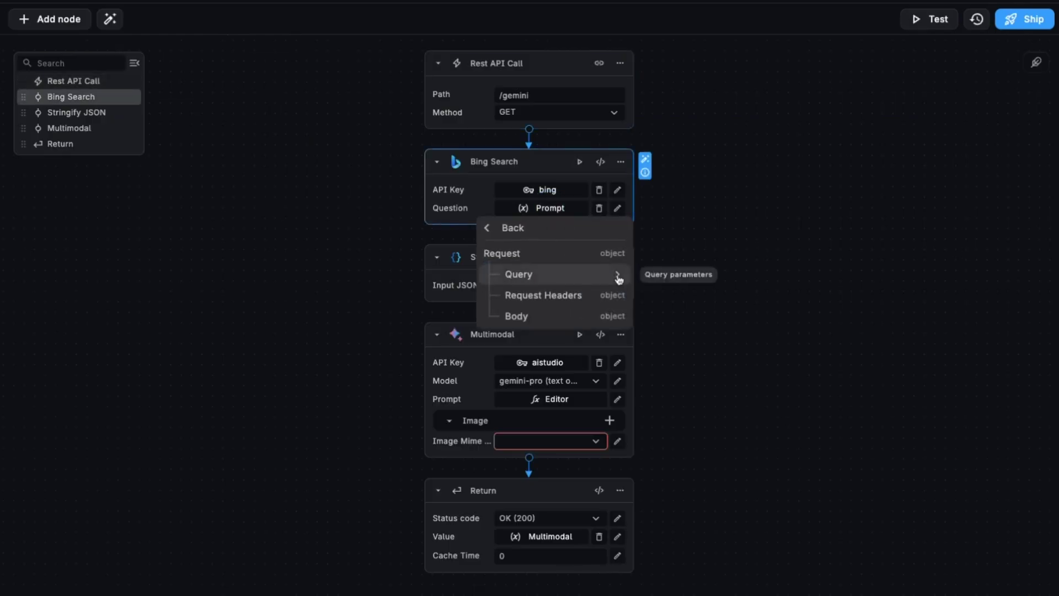
pyautogui.click(618, 275)
pyautogui.click(552, 274)
# - Review the Bing Search node's logic code and output schema, then return to the workflow
pyautogui.click(600, 162)
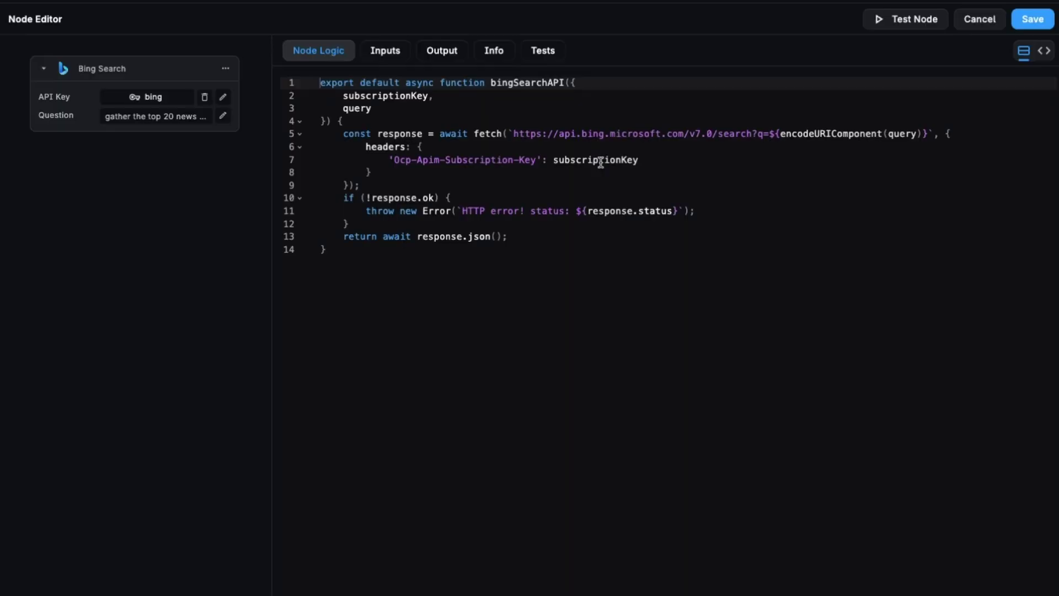
pyautogui.click(444, 50)
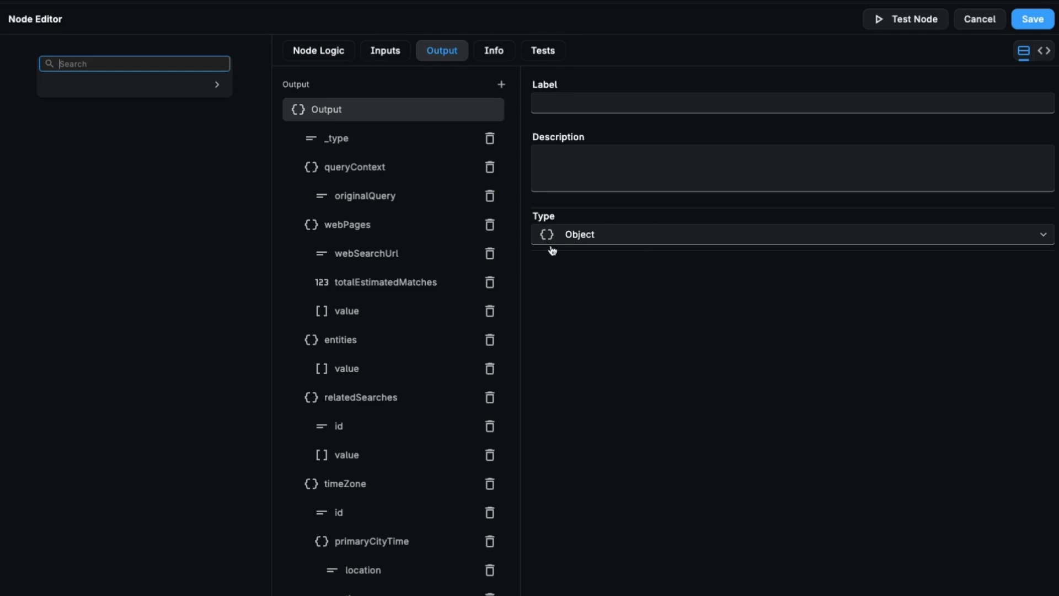
pyautogui.click(1039, 21)
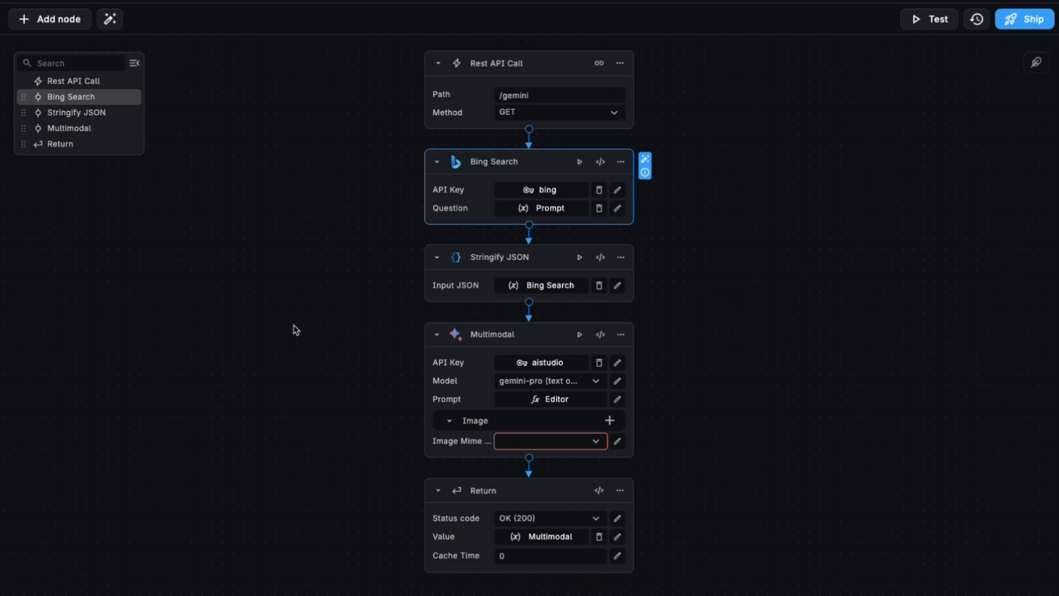
# - Set the Stringify JSON input to the whole Bing Search object and open the Multimodal node's Prompt for editing
pyautogui.click(573, 287)
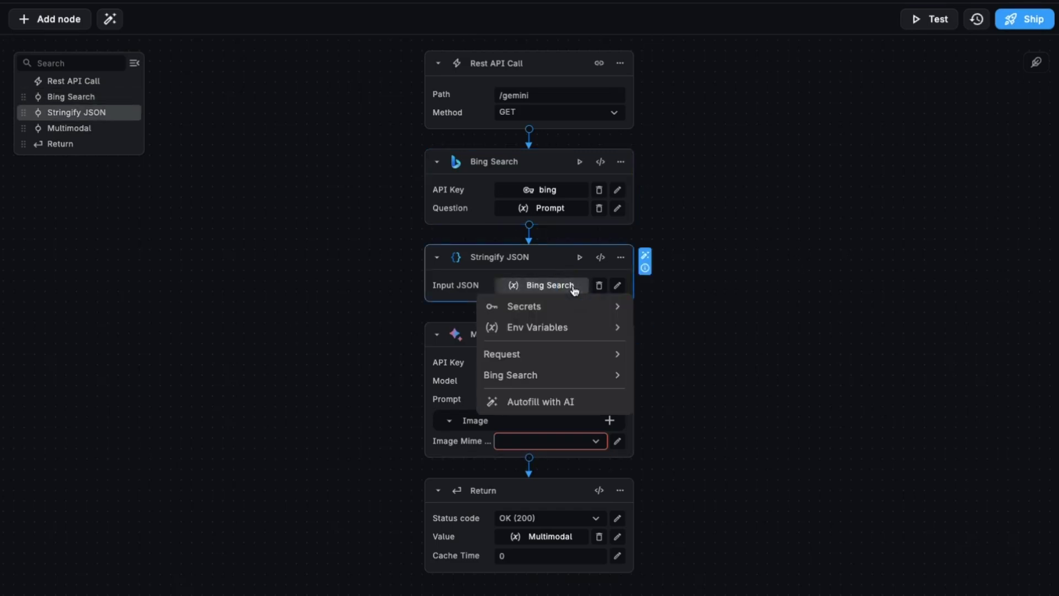
pyautogui.click(619, 373)
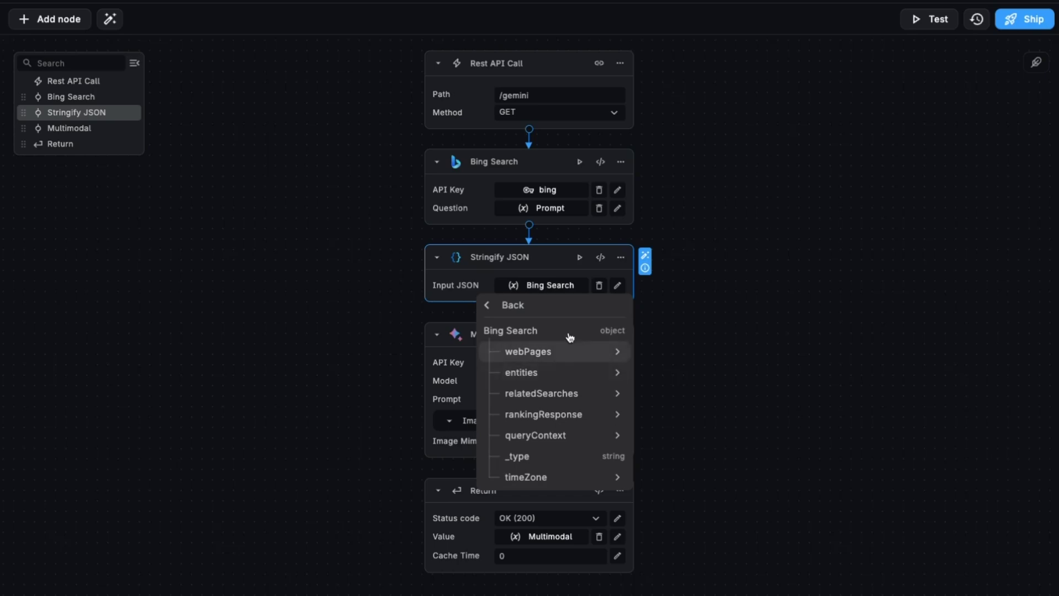
pyautogui.click(571, 333)
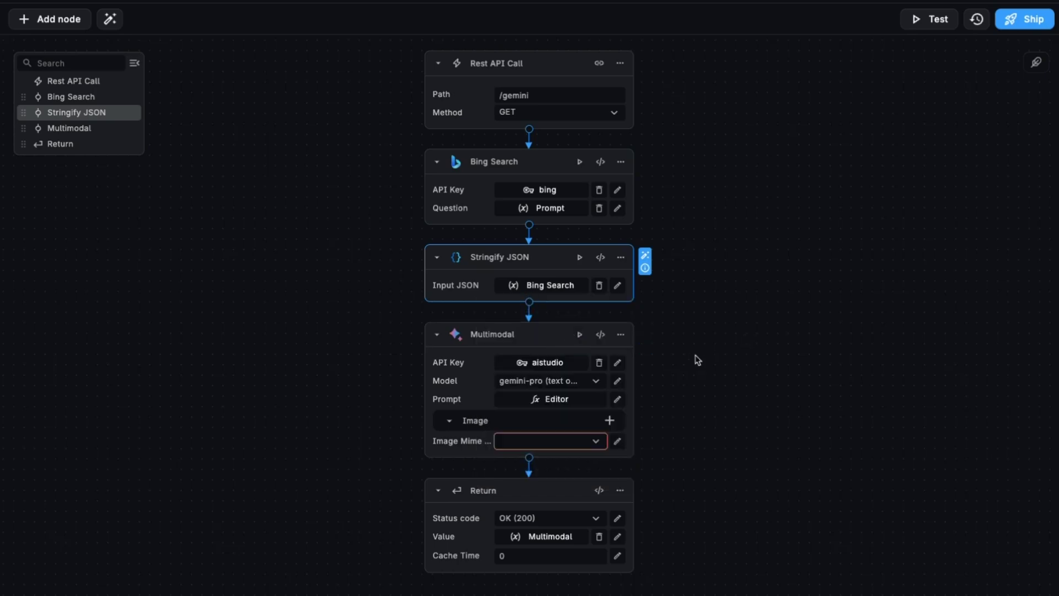
pyautogui.click(617, 399)
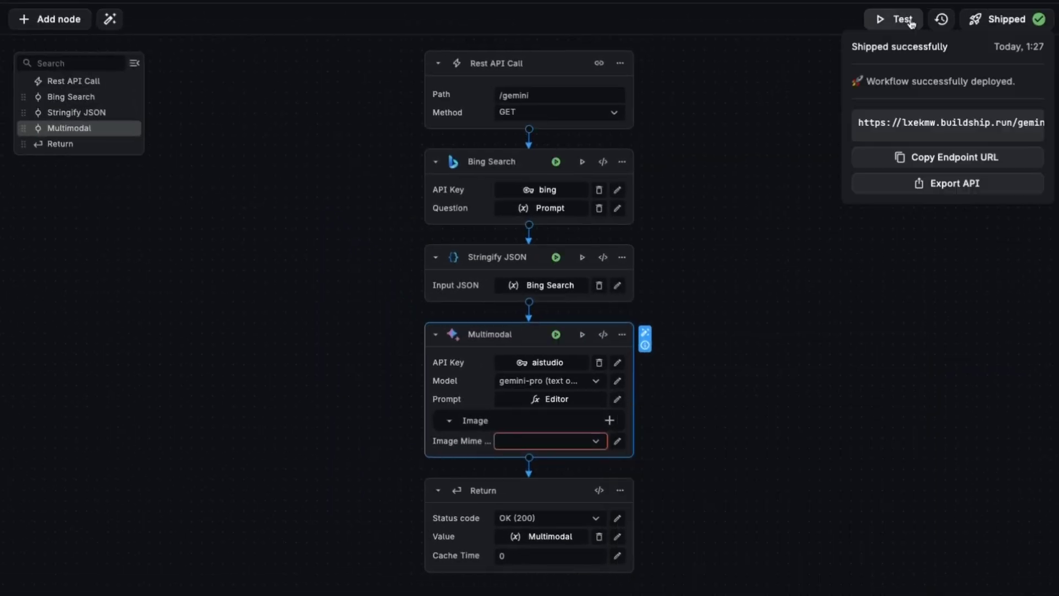
# - Check the full news articles query about app development in the workflow test's prompt value and run the test
pyautogui.click(910, 23)
pyautogui.click(884, 130)
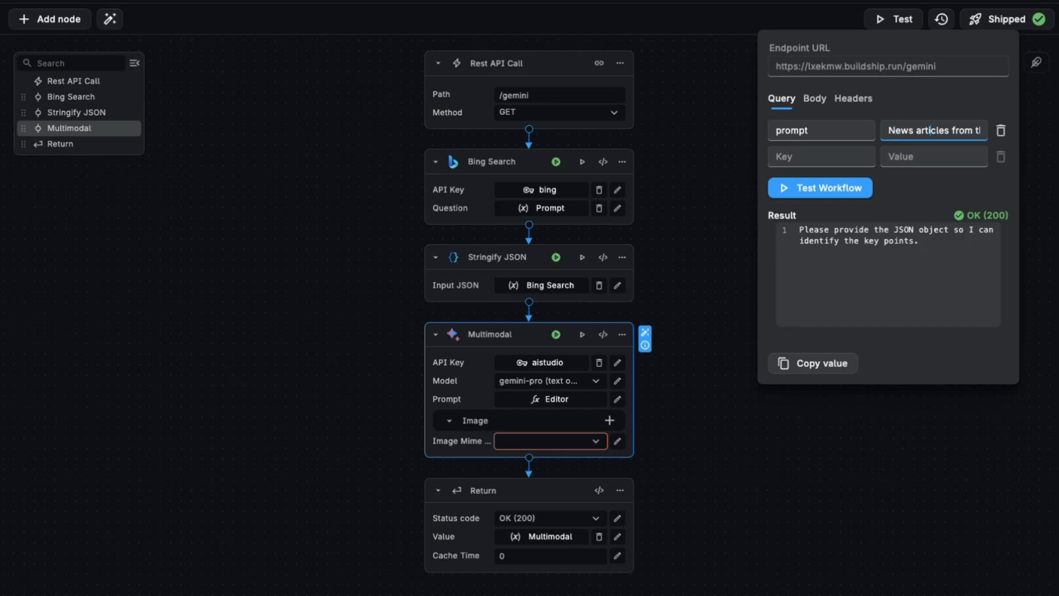
pyautogui.press('Right')
pyautogui.press('Right')
pyautogui.press('Right')
pyautogui.press('Right')
pyautogui.press('Right')
pyautogui.press('Right')
pyautogui.press('Right')
pyautogui.press('Right')
pyautogui.press('Right')
pyautogui.press('Right')
pyautogui.press('Right')
pyautogui.press('Right')
pyautogui.press('Right')
pyautogui.press('Right')
pyautogui.press('Right')
pyautogui.press('Right')
pyautogui.press('Right')
pyautogui.press('Right')
pyautogui.press('Right')
pyautogui.press('Right')
pyautogui.press('Right')
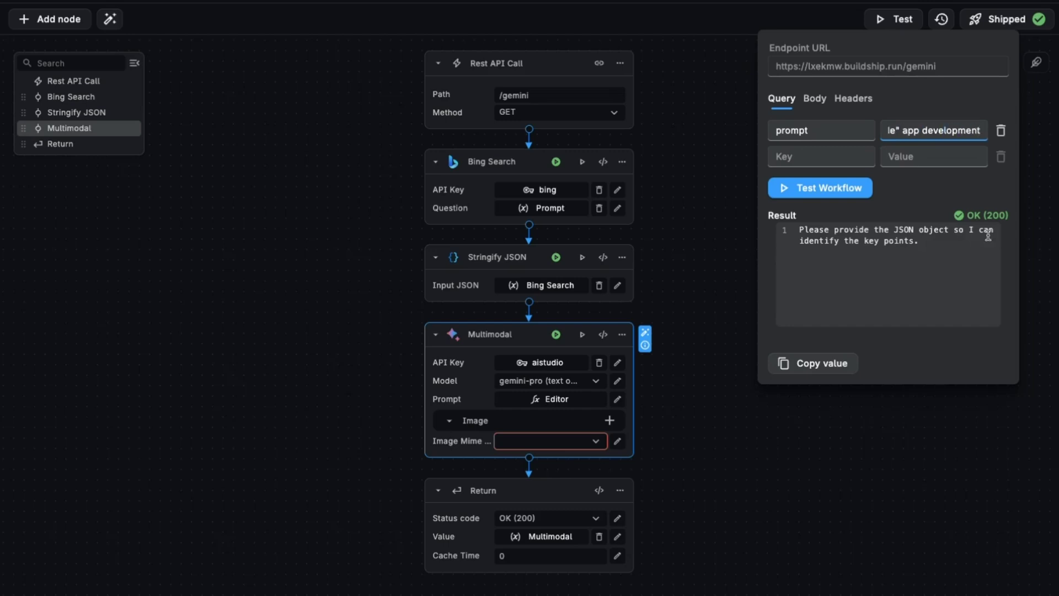
pyautogui.click(861, 191)
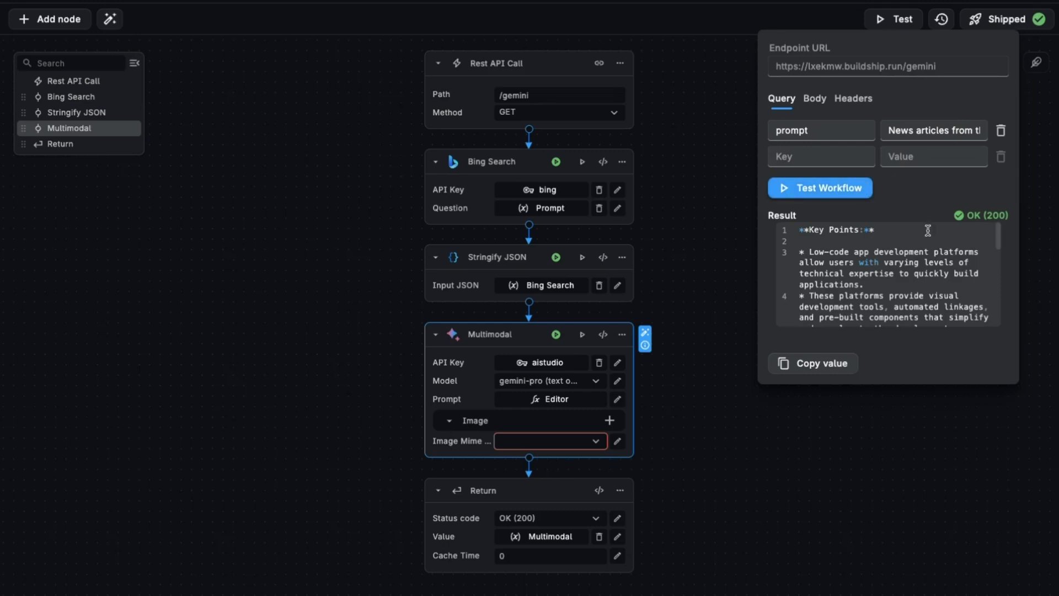
# - Read through the key points in the news test result, highlighting passages of interest
pyautogui.scroll(-1, 977, 290)
pyautogui.scroll(-1, 977, 290)
pyautogui.scroll(-5, 977, 290)
pyautogui.moveTo(807, 236); pyautogui.dragTo(903, 282)
pyautogui.moveTo(799, 300); pyautogui.dragTo(985, 356)
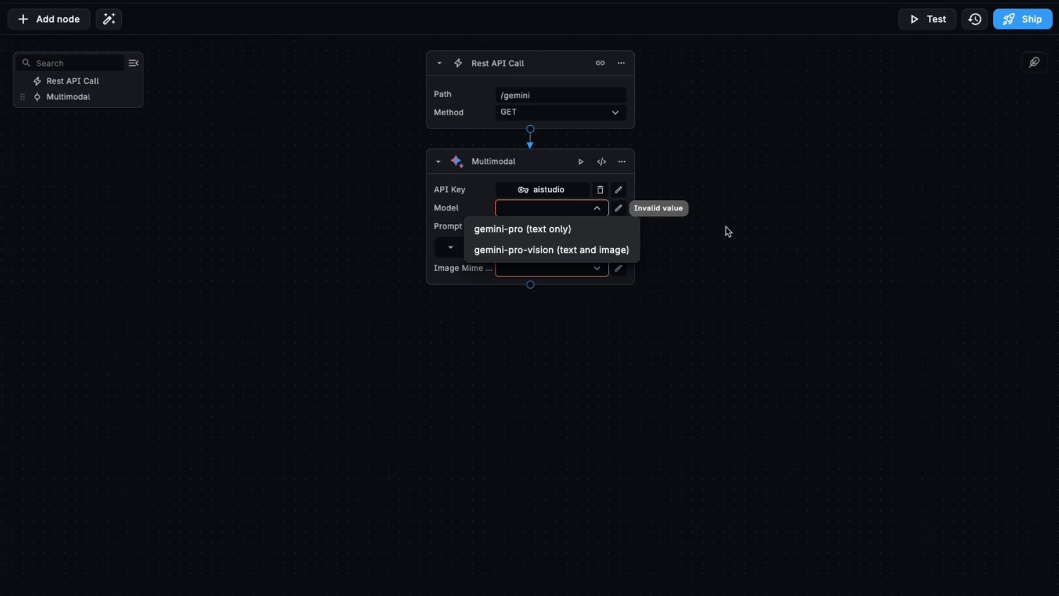
# - Configure the Multimodal node for image input with gemini-pro-vision (text and image), an attached photo and the JPEG - image/jpeg mime type
pyautogui.click(612, 251)
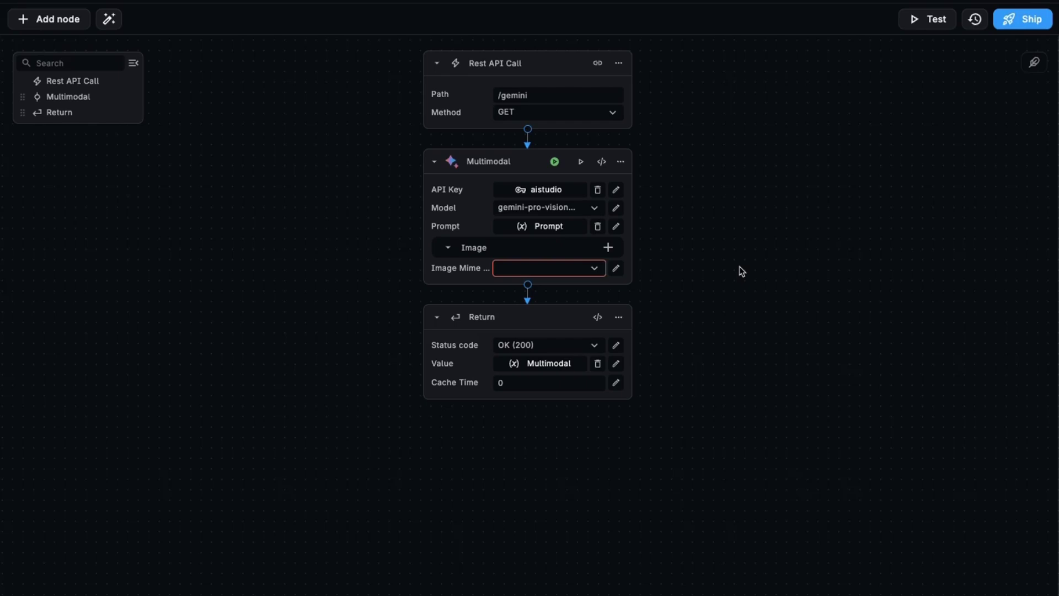
pyautogui.click(608, 247)
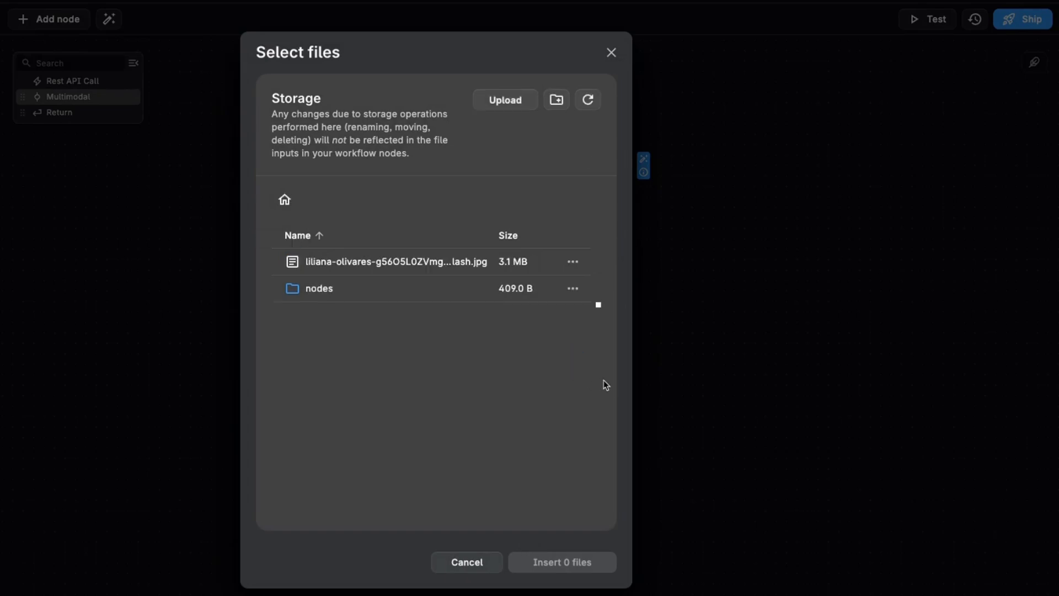
pyautogui.click(660, 290)
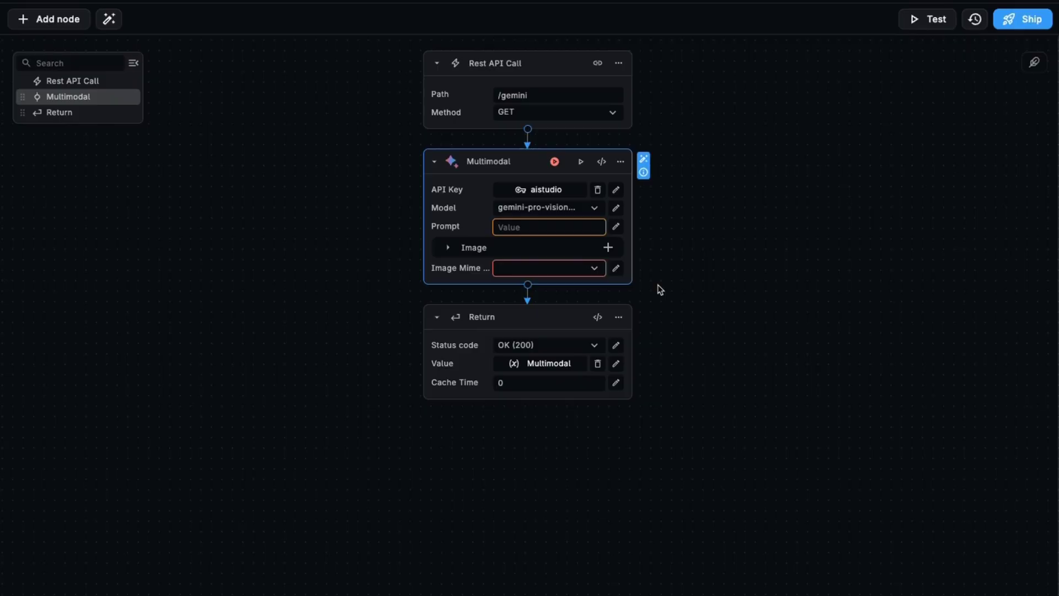
pyautogui.click(595, 269)
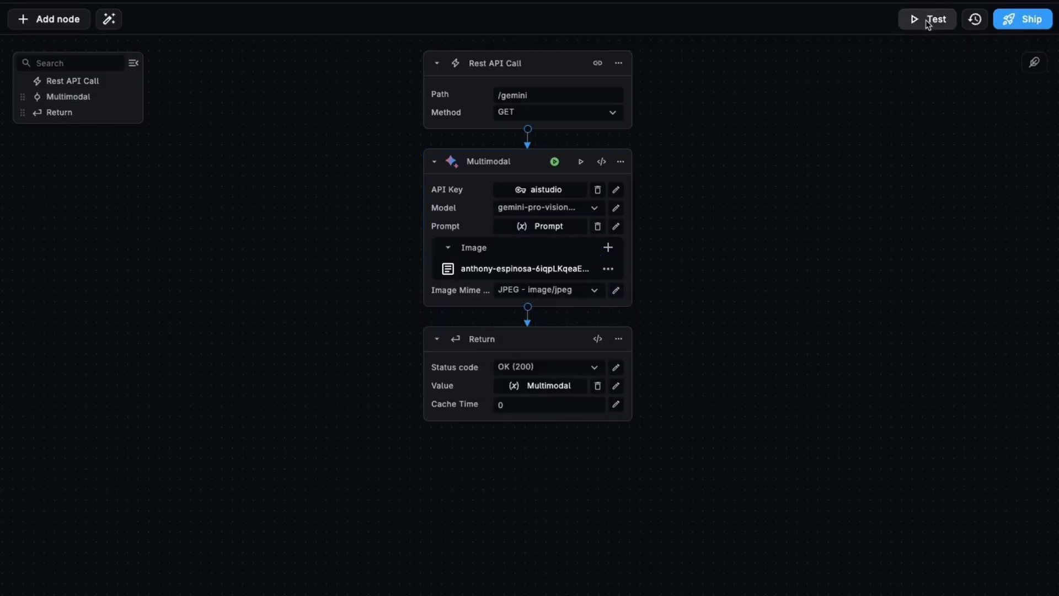
# - Ship the workflow and test it with the prompt "What food is in this image? Provide the recipe."
pyautogui.click(1006, 21)
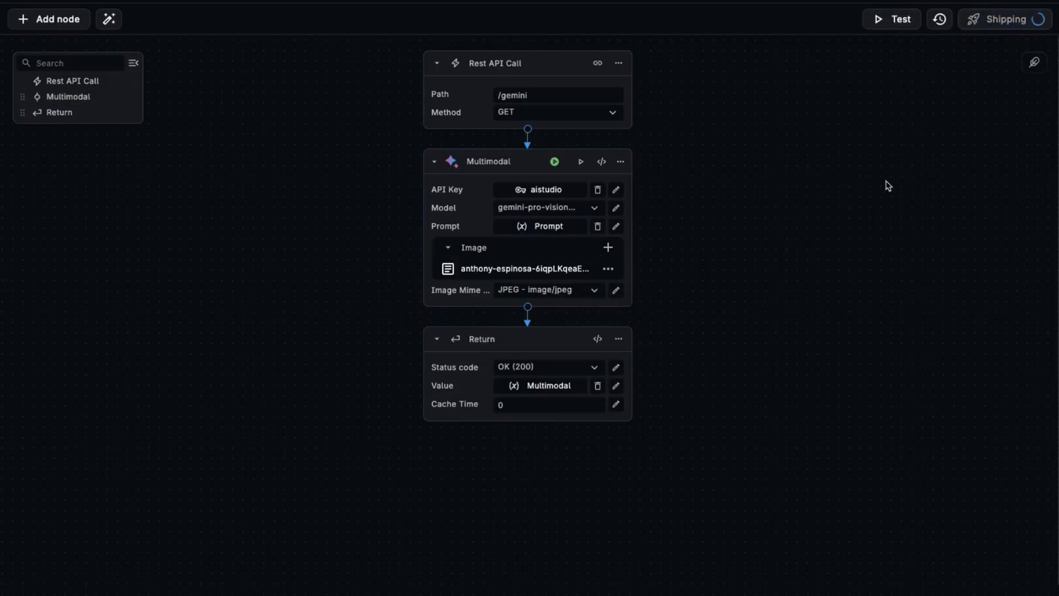
pyautogui.click(891, 23)
pyautogui.click(887, 130)
pyautogui.write('What')
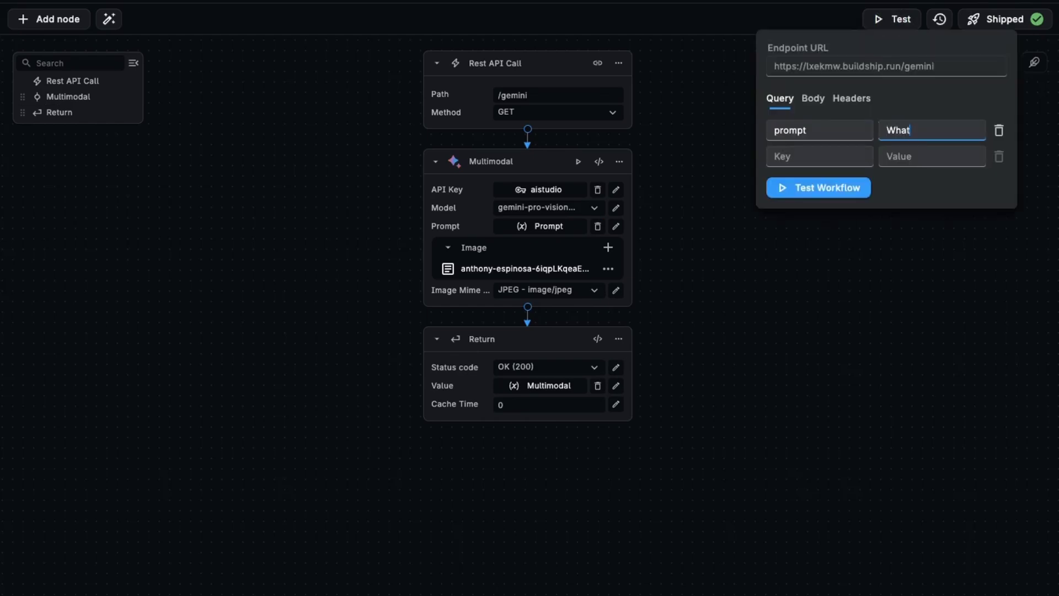
pyautogui.write(' food is in this image? Provide the recipe.')
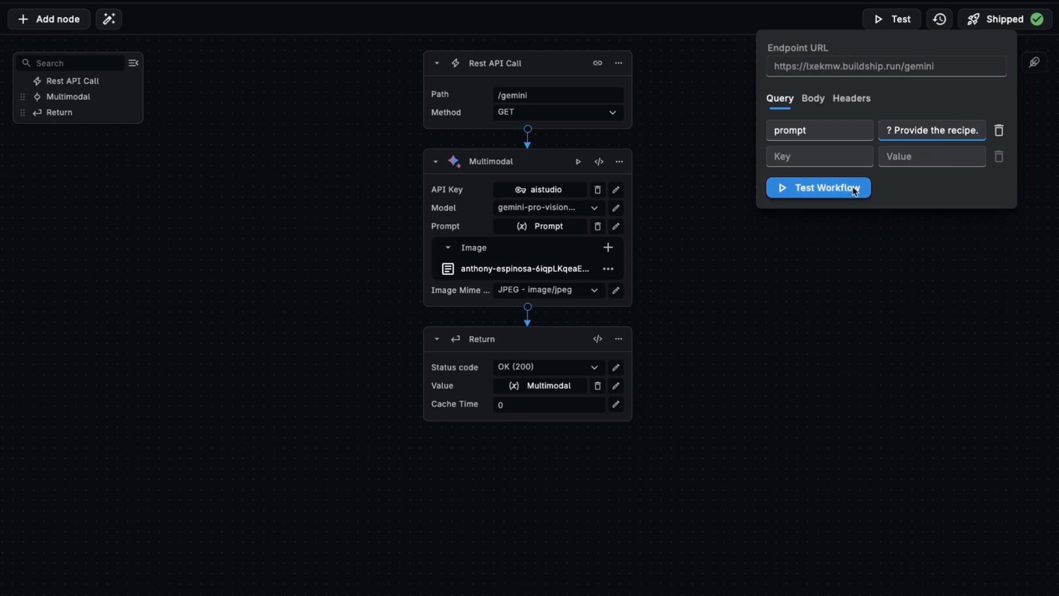
pyautogui.click(853, 187)
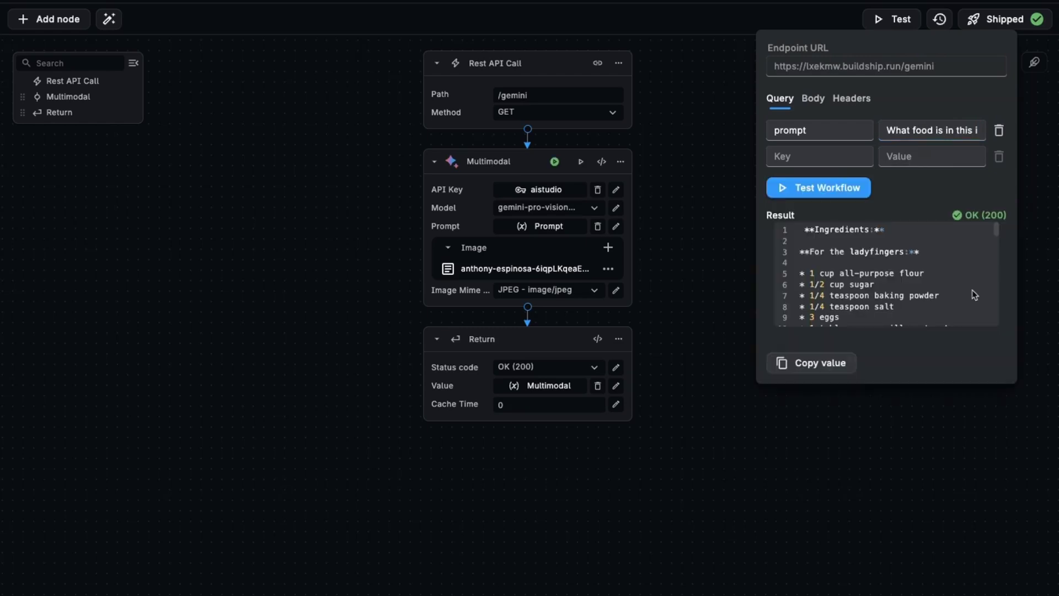
# - Read through the recipe's ingredients and instructions in the test result
pyautogui.scroll(-5, 975, 296)
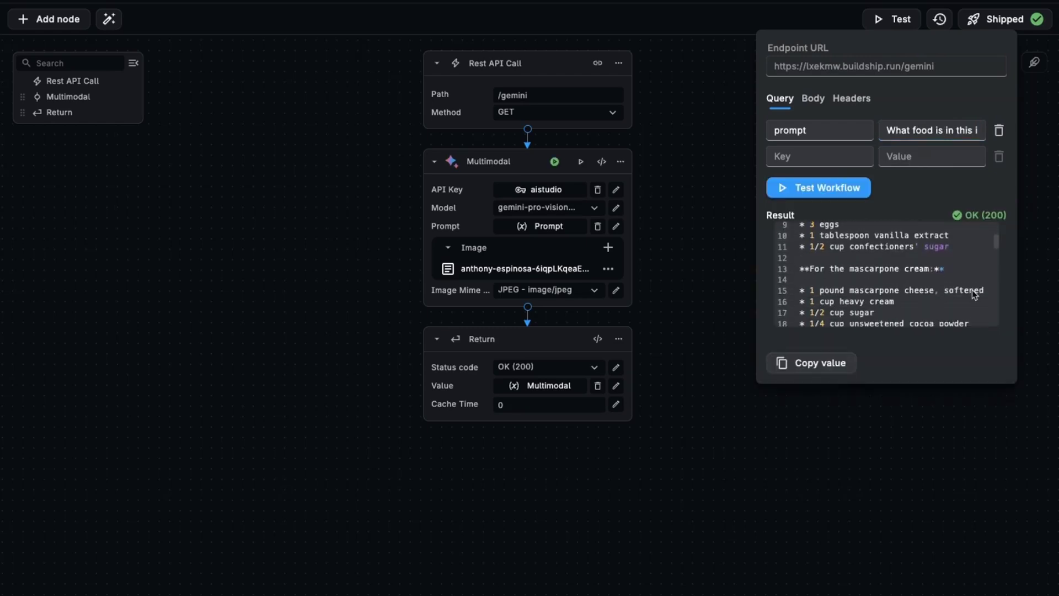
pyautogui.scroll(-7, 980, 304)
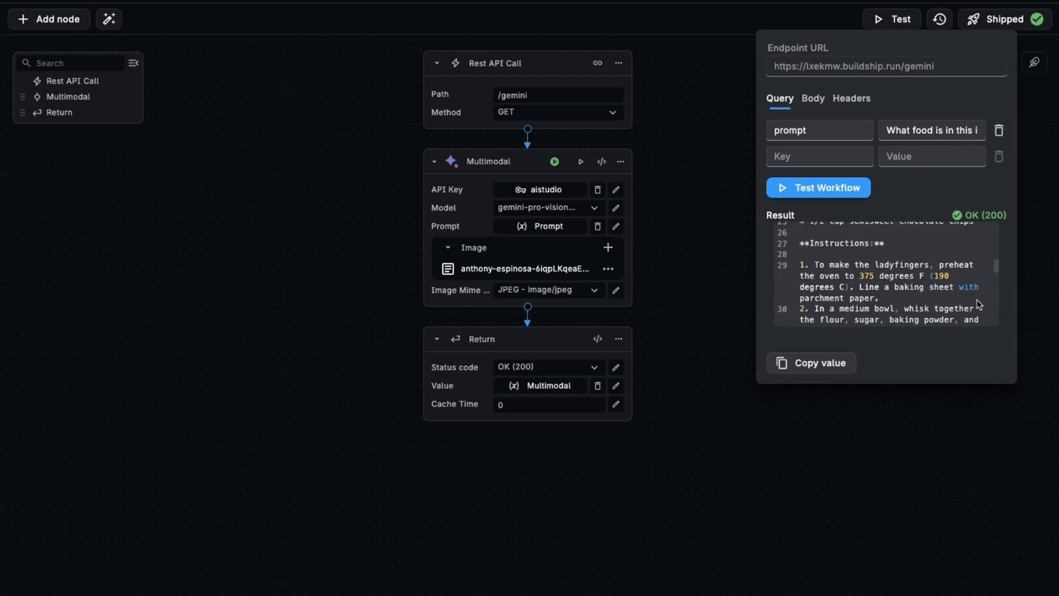
pyautogui.scroll(-6, 979, 308)
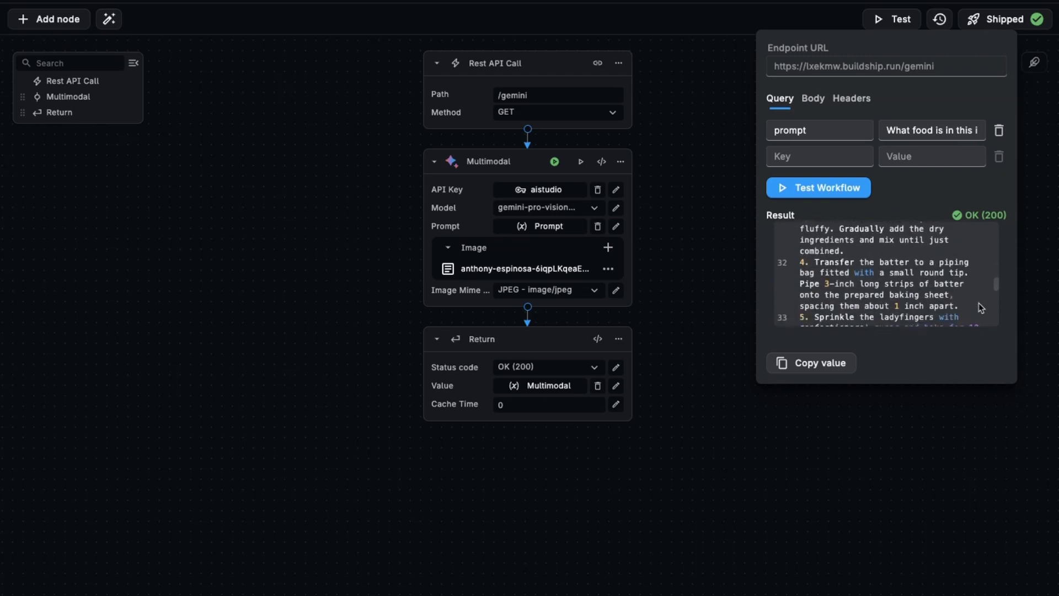
pyautogui.scroll(-4, 979, 307)
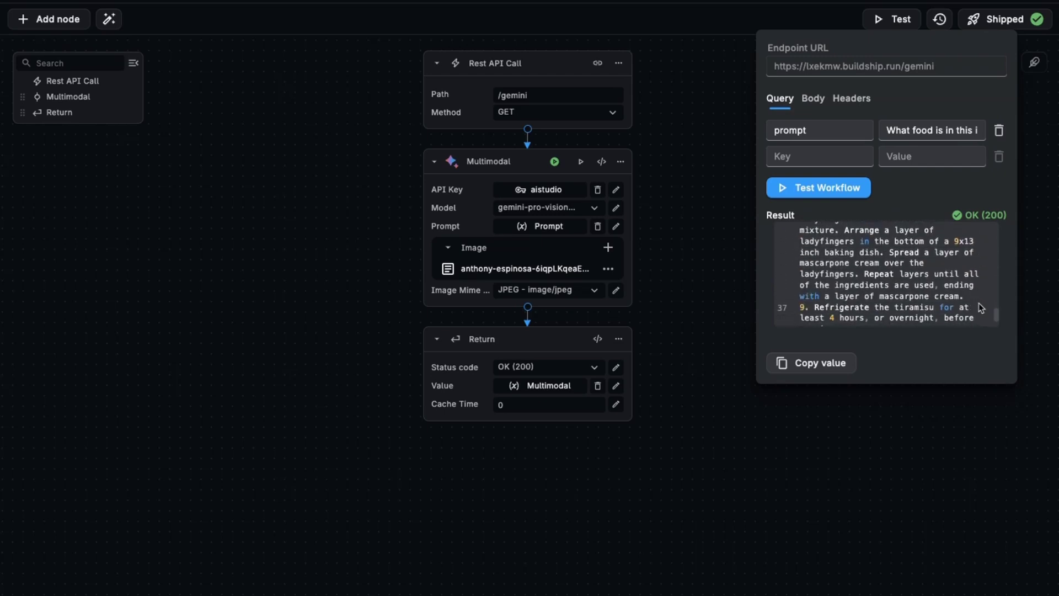